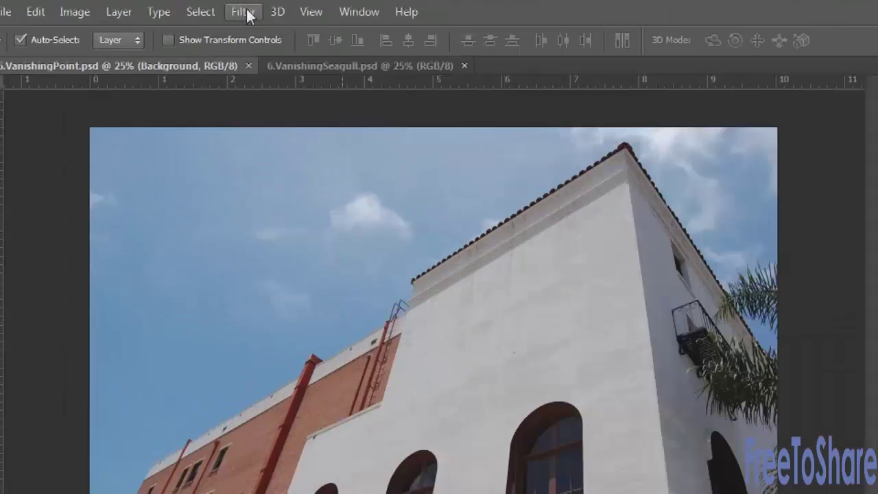
# Launch Vanishing Point from the Filter menu on the building photo
pyautogui.click(218, 9)
pyautogui.click(275, 170)
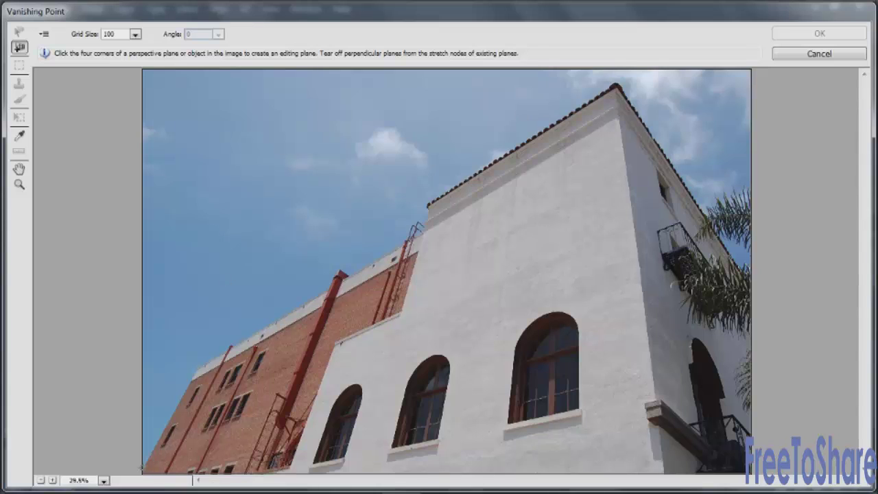
# Draw a four-corner perspective plane over the building's front wall
pyautogui.click(140, 471)
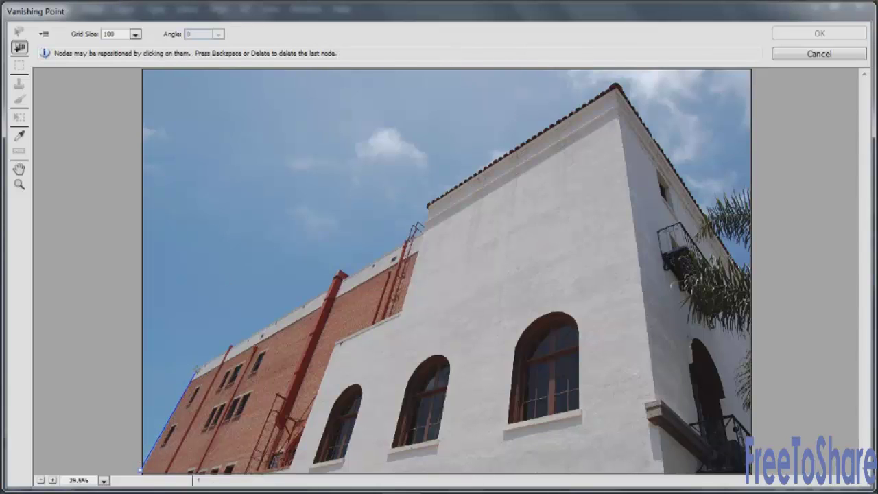
pyautogui.click(197, 369)
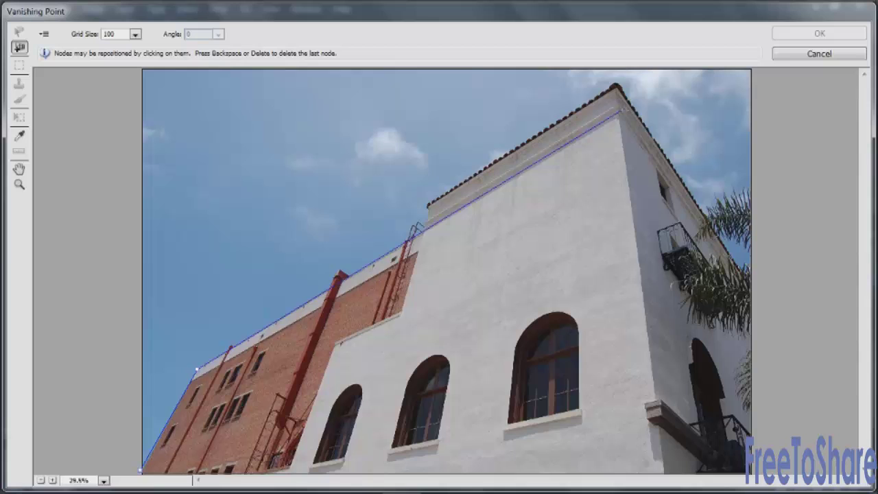
pyautogui.click(619, 109)
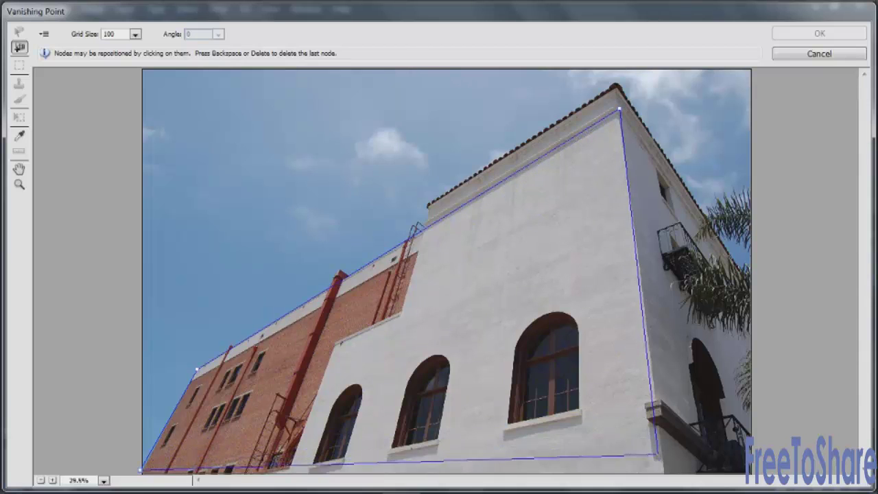
pyautogui.click(660, 471)
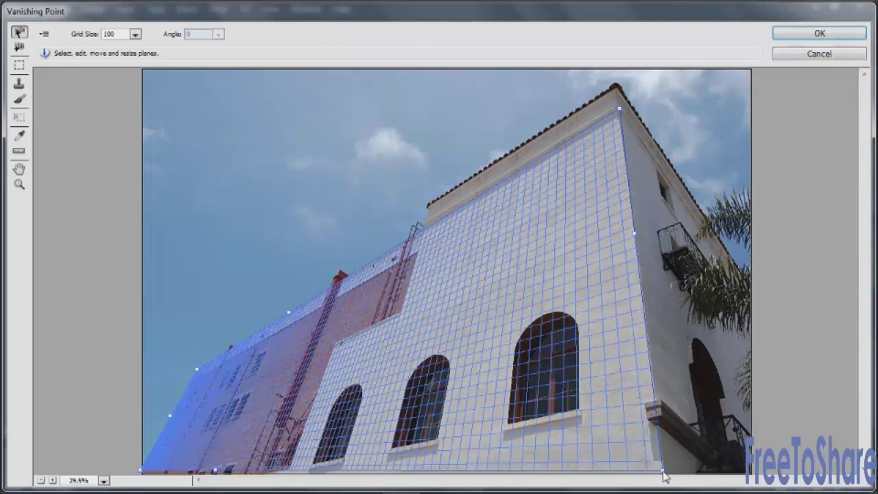
# With the Edit Plane tool, select the side wall plane, then reselect the front wall plane
pyautogui.click(19, 47)
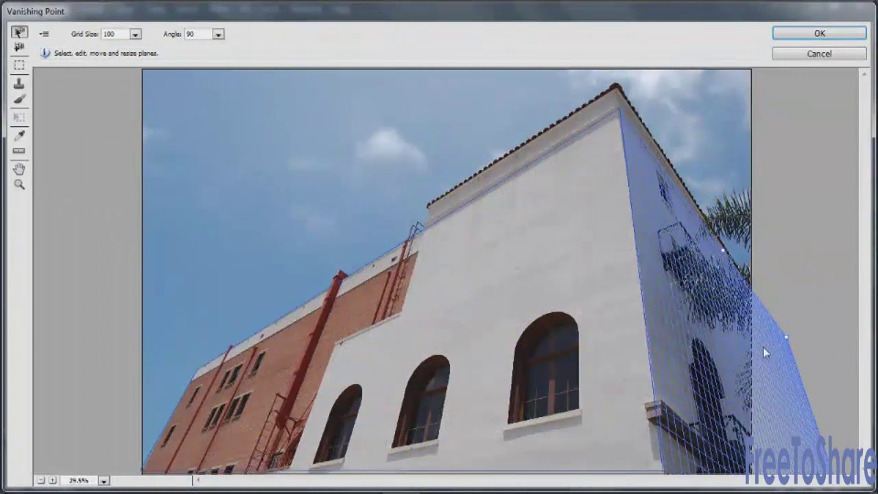
pyautogui.click(503, 273)
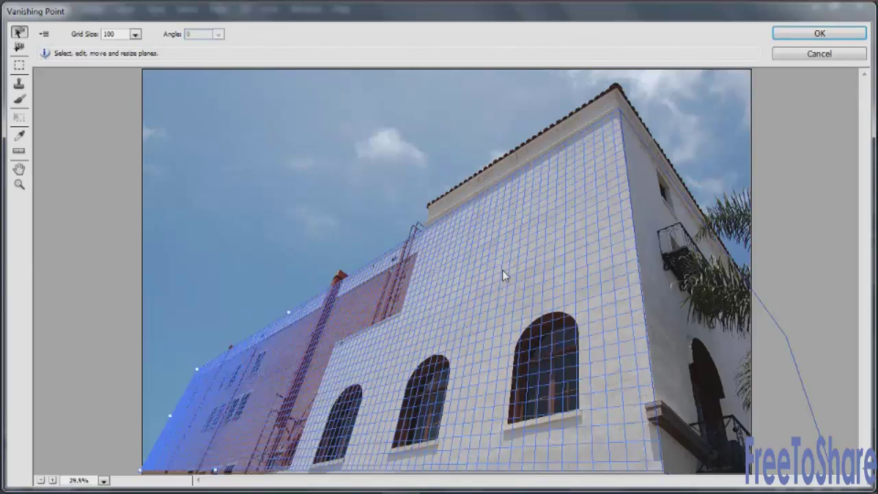
pyautogui.click(680, 275)
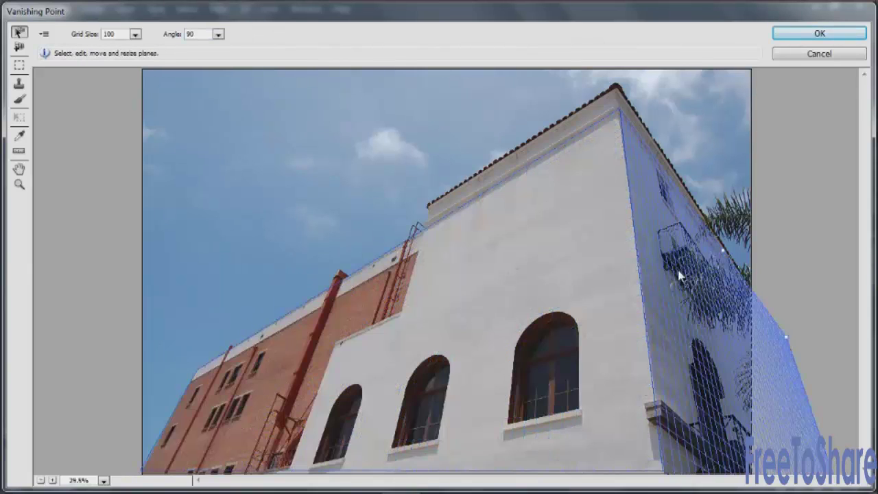
pyautogui.click(587, 263)
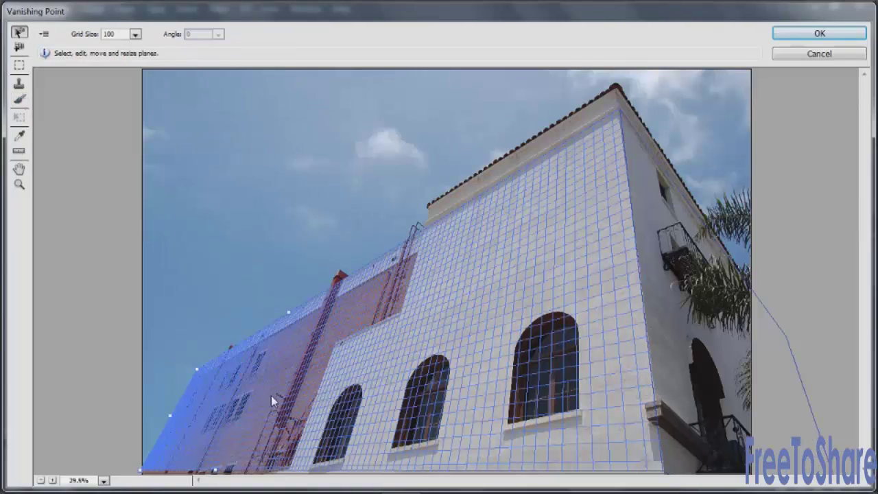
# Marquee the middle arched window and copy it up the wall in perspective
pyautogui.click(19, 65)
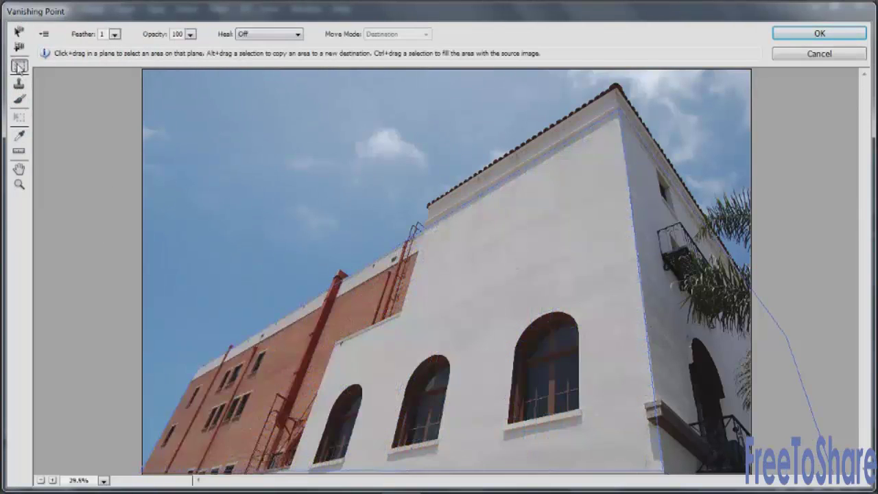
pyautogui.moveTo(390, 347); pyautogui.dragTo(452, 464)
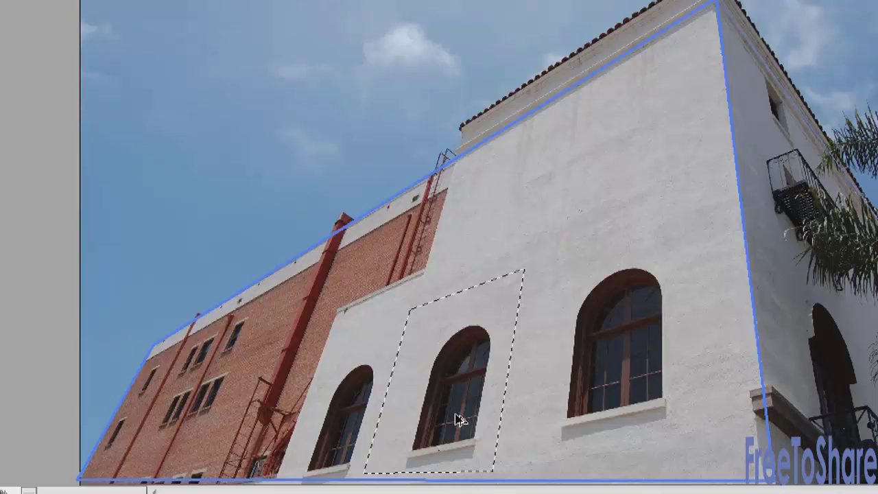
pyautogui.moveTo(459, 420); pyautogui.dragTo(476, 235)
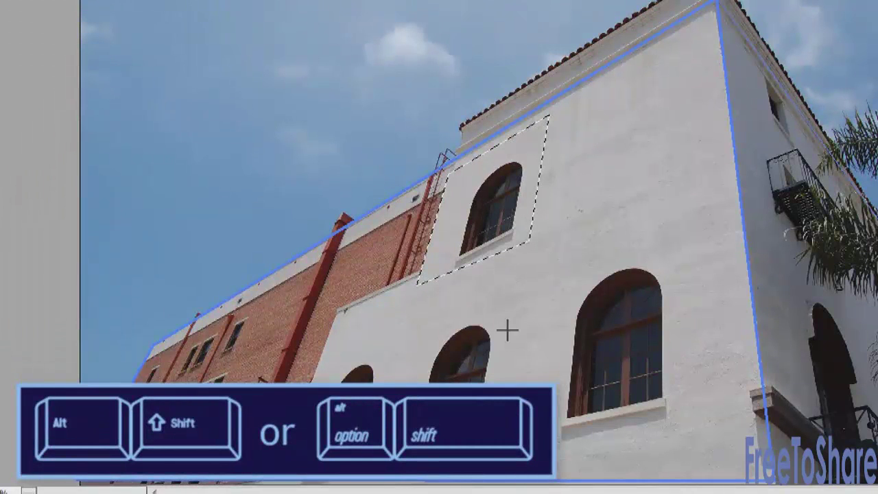
pyautogui.click(510, 309)
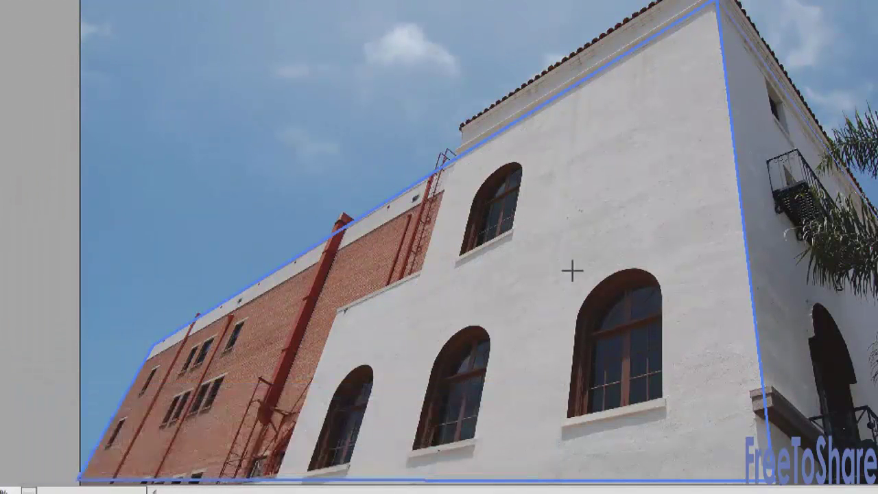
# Copy the large arched window higher up the wall, then deselect
pyautogui.moveTo(563, 264); pyautogui.dragTo(678, 442)
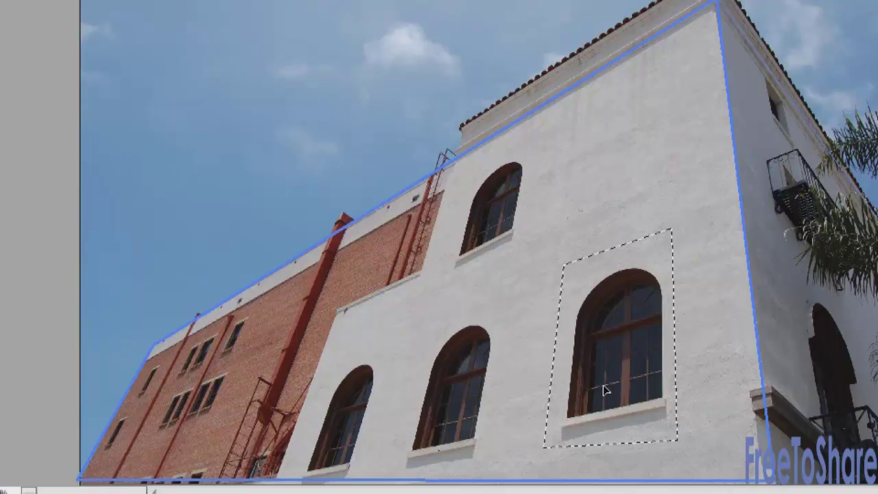
pyautogui.moveTo(603, 385); pyautogui.dragTo(608, 177)
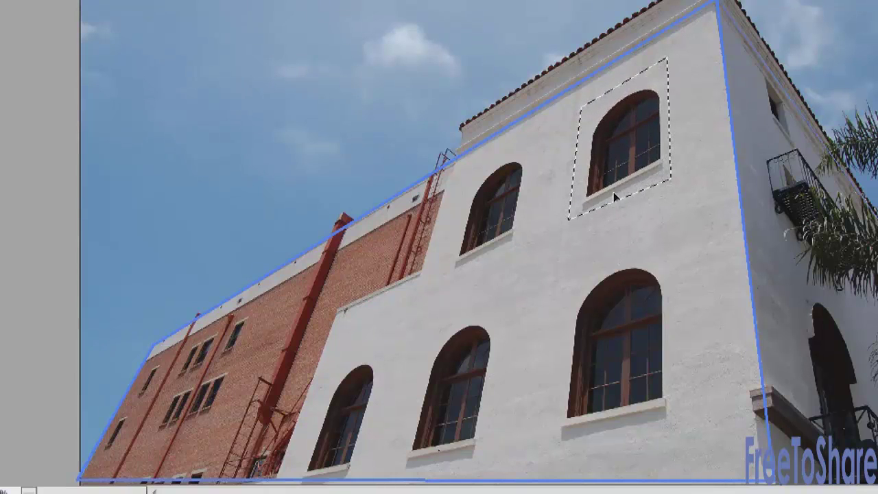
pyautogui.hotkey('ctrl', 'd')
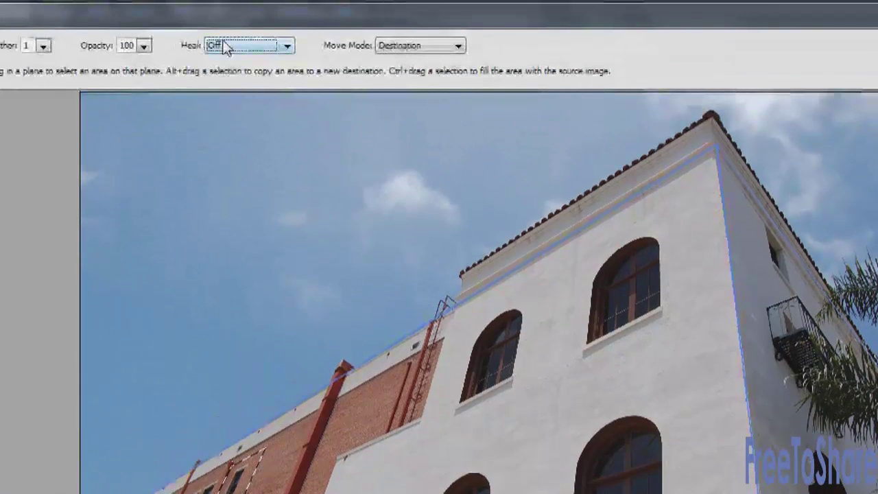
# Turn Heal on and move the marquee onto a bare patch of the brick wall
pyautogui.click(226, 12)
pyautogui.click(232, 79)
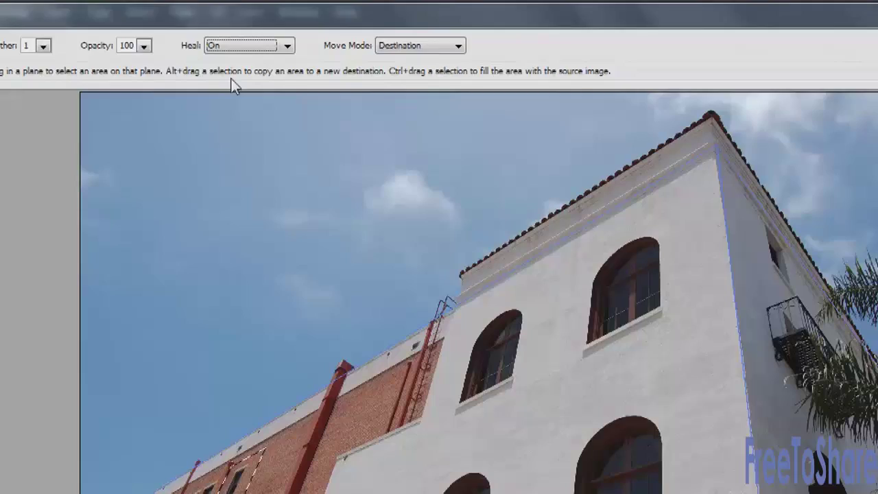
pyautogui.moveTo(248, 338); pyautogui.dragTo(274, 330)
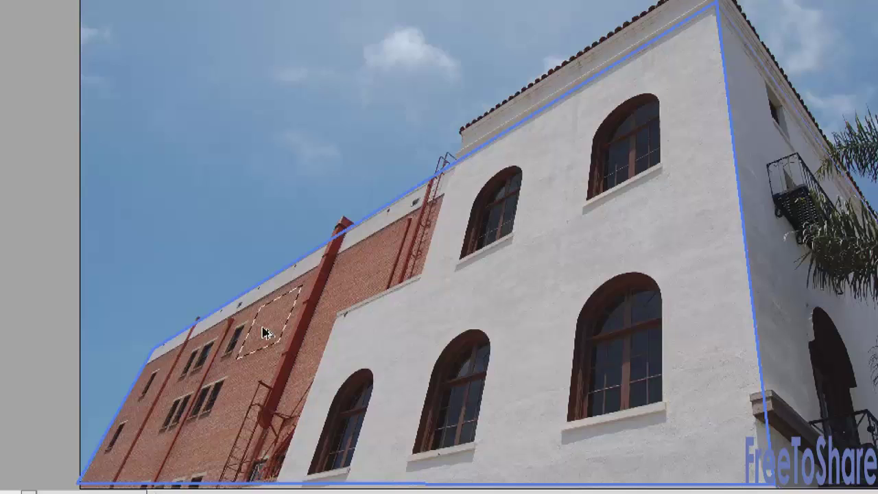
pyautogui.moveTo(266, 333); pyautogui.dragTo(247, 335)
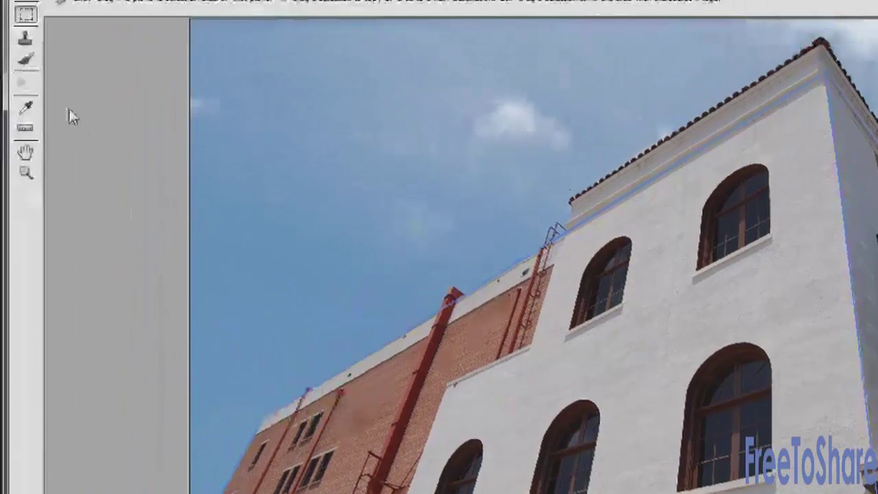
# Stamp-clone a brick-wall window to paint extra small windows onto the brick wall
pyautogui.click(29, 44)
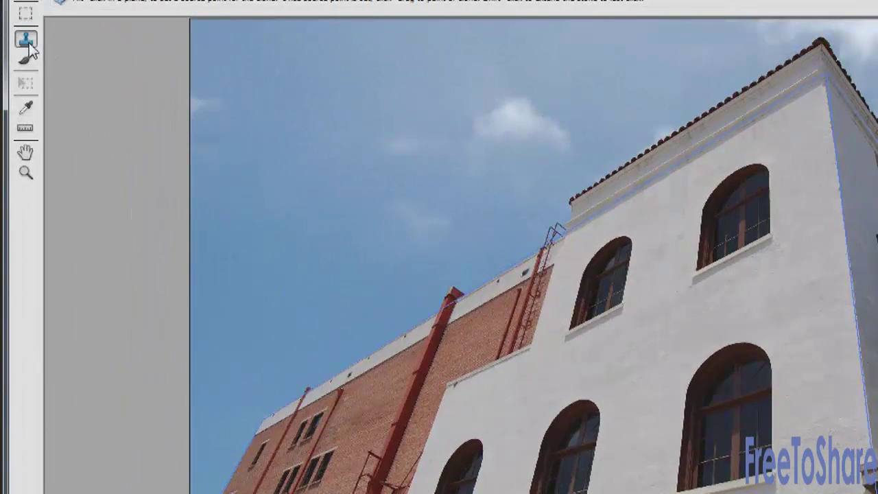
pyautogui.keyDown('alt'); pyautogui.click(323, 458); pyautogui.keyUp('alt')
pyautogui.moveTo(346, 409)
pyautogui.mouseDown()
pyautogui.moveTo(343, 417)
pyautogui.moveTo(339, 404)
pyautogui.moveTo(347, 410)
pyautogui.moveTo(321, 436)
pyautogui.moveTo(350, 405)
pyautogui.moveTo(336, 416)
pyautogui.moveTo(350, 406)
pyautogui.moveTo(336, 418)
pyautogui.moveTo(344, 431)
pyautogui.mouseUp()
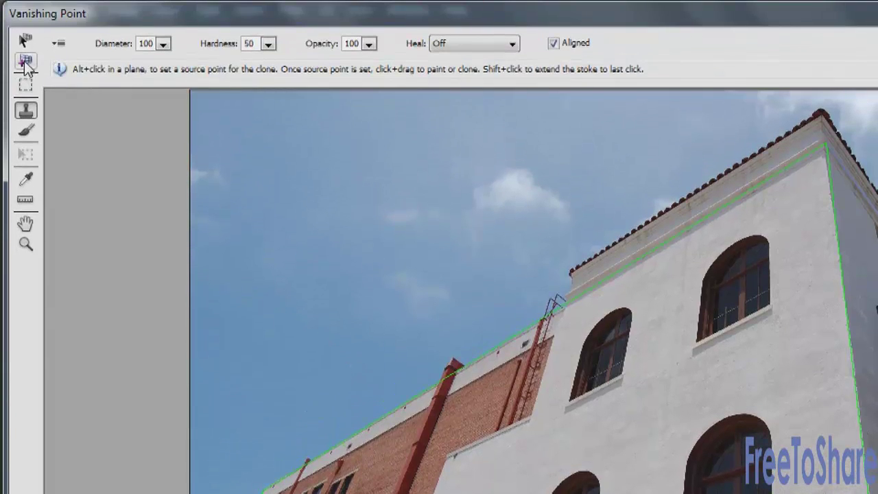
pyautogui.click(25, 40)
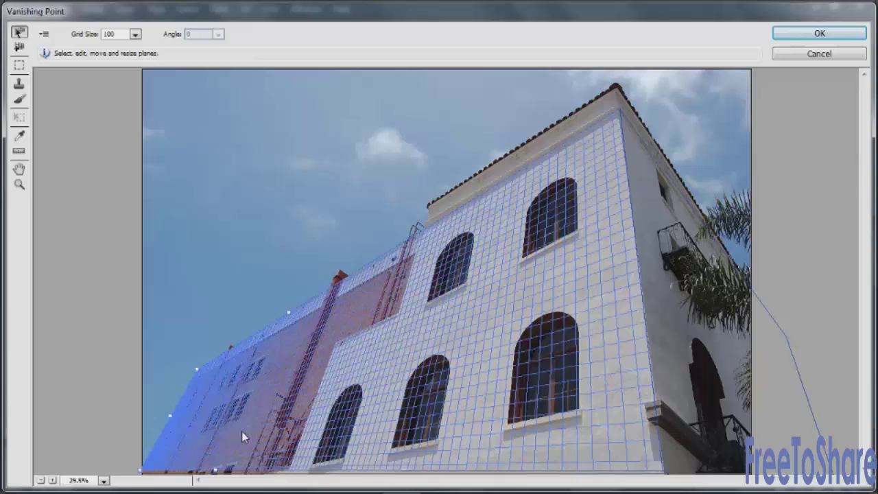
# Apply the Vanishing Point edits and load the seagull channel as a selection in VanishingSeagull
pyautogui.click(820, 33)
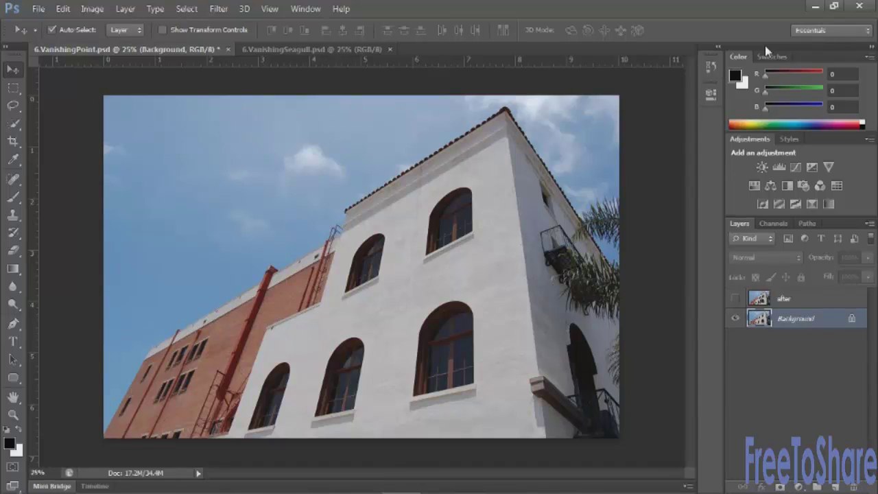
pyautogui.click(353, 53)
pyautogui.click(774, 223)
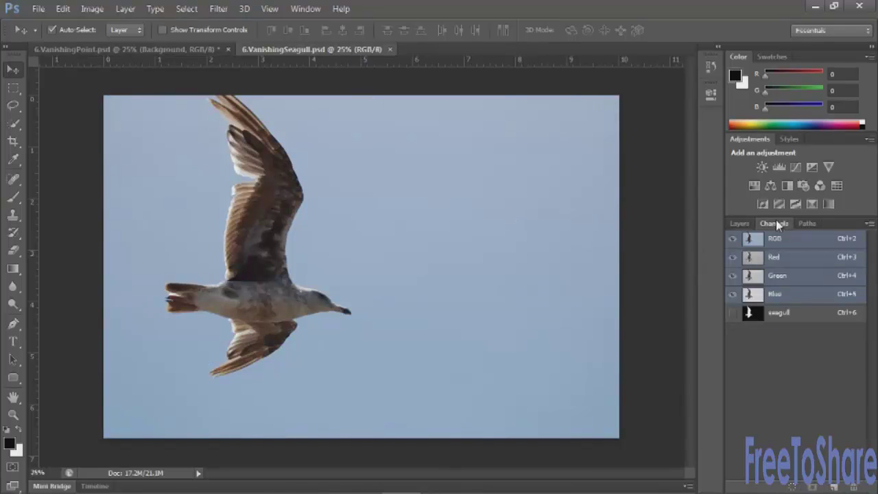
pyautogui.keyDown('ctrl'); pyautogui.click(751, 314); pyautogui.keyUp('ctrl')
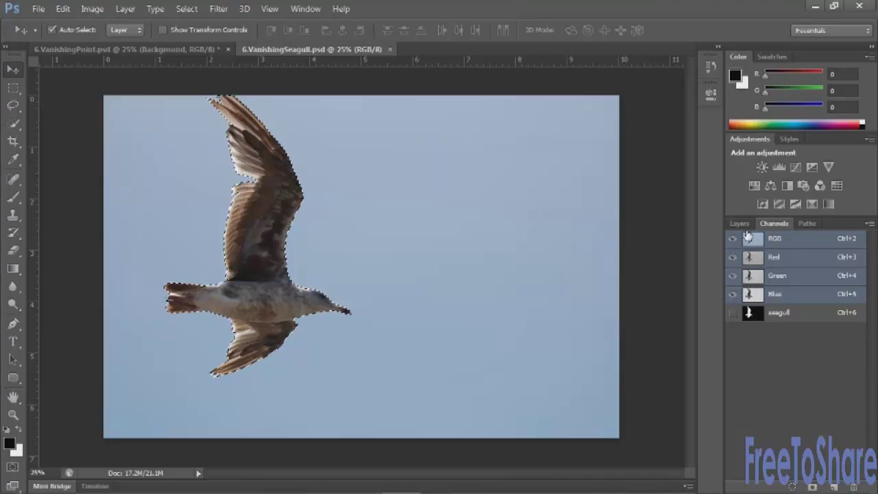
# Copy the selected seagull and return to the building photo
pyautogui.click(740, 224)
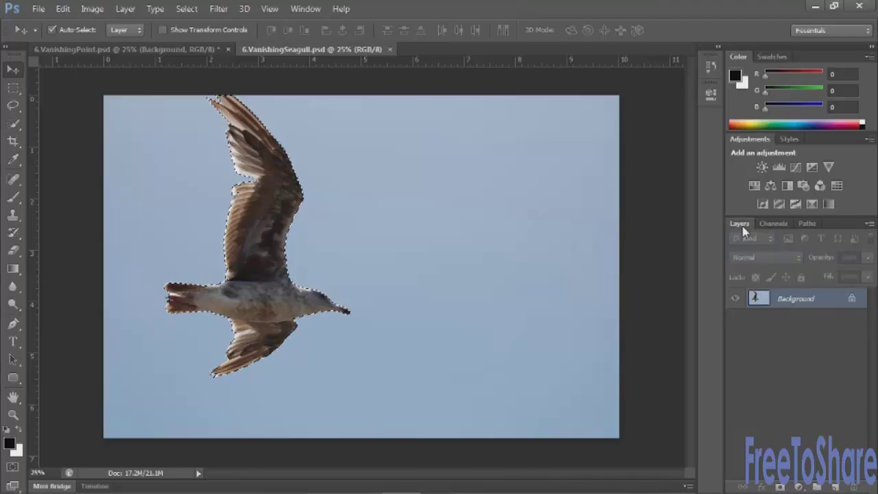
pyautogui.click(62, 8)
pyautogui.click(104, 98)
pyautogui.click(148, 52)
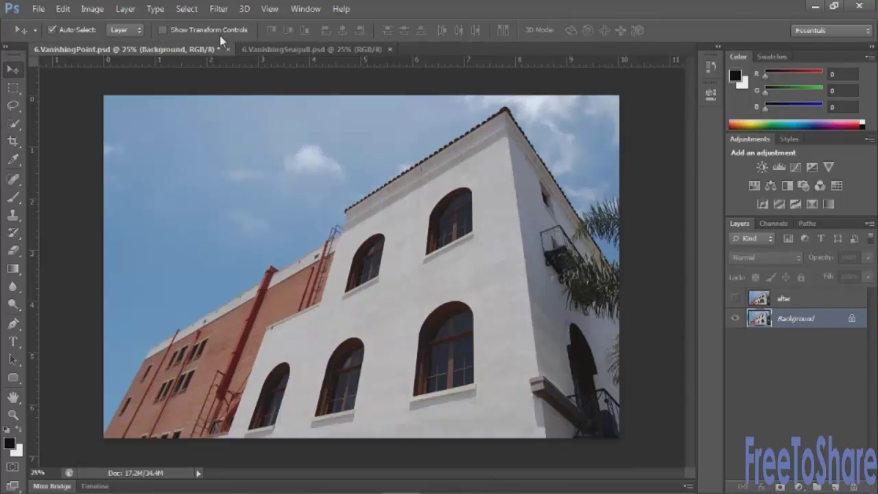
# Reopen Vanishing Point, paste the seagull, and drag it onto the front wall plane
pyautogui.click(218, 9)
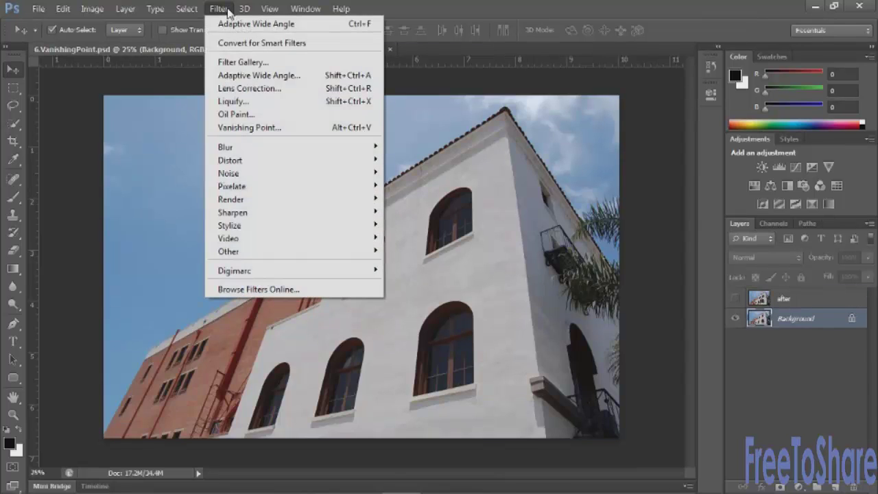
pyautogui.click(245, 130)
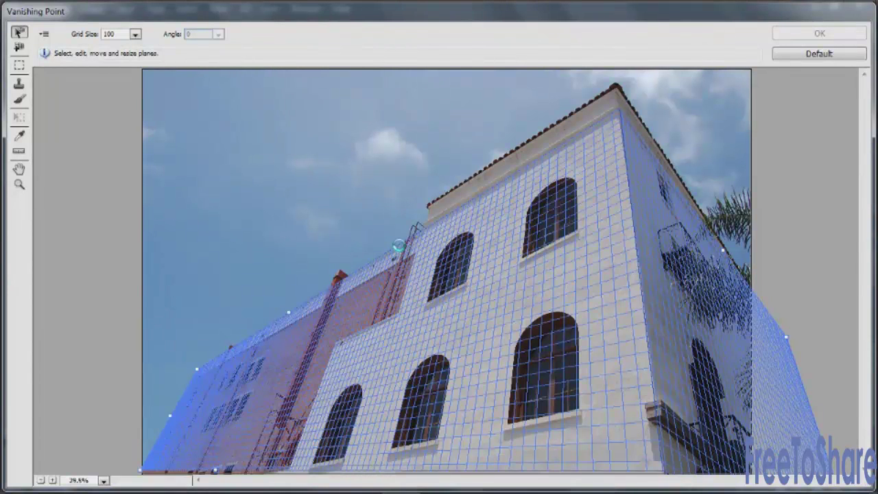
pyautogui.hotkey('ctrl', 'v')
pyautogui.moveTo(250, 236); pyautogui.dragTo(367, 315)
pyautogui.moveTo(284, 274); pyautogui.dragTo(490, 268)
# With the Transform tool, move and rescale the seagull down to a small bird
pyautogui.press('alt')
pyautogui.press('t')
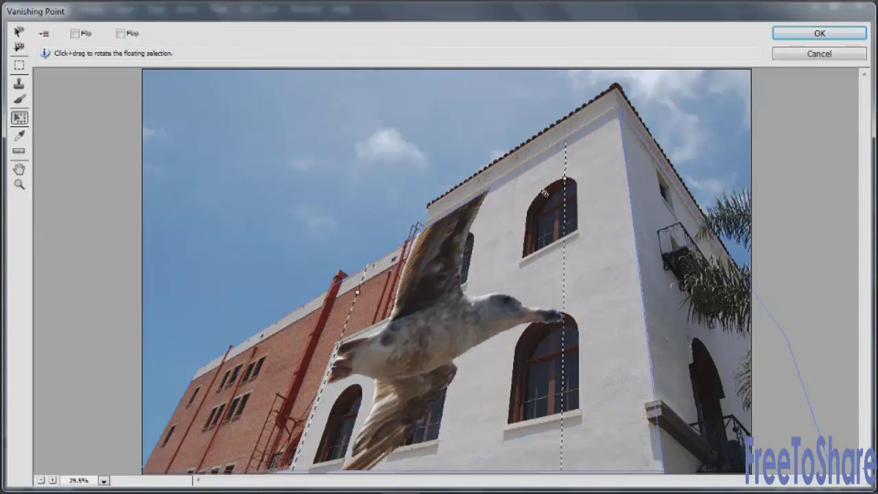
pyautogui.moveTo(456, 341); pyautogui.dragTo(448, 259)
pyautogui.moveTo(539, 354); pyautogui.dragTo(456, 278)
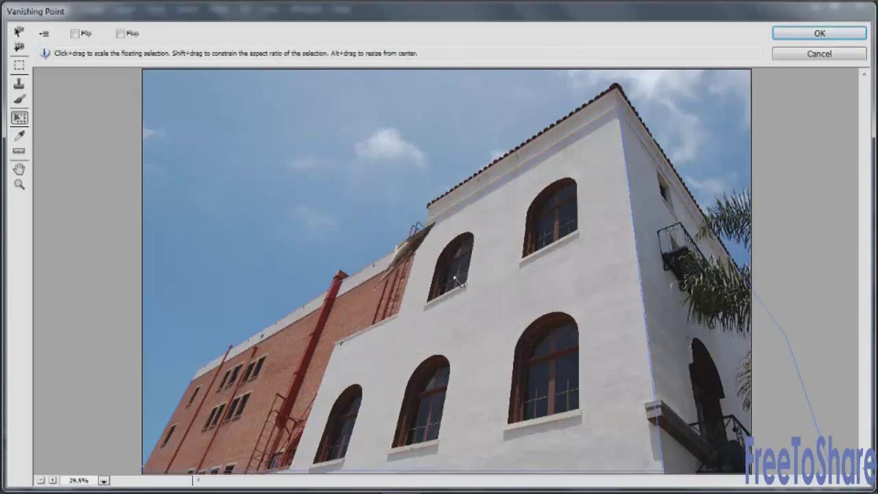
pyautogui.moveTo(410, 250); pyautogui.dragTo(594, 405)
pyautogui.moveTo(518, 308); pyautogui.dragTo(486, 294)
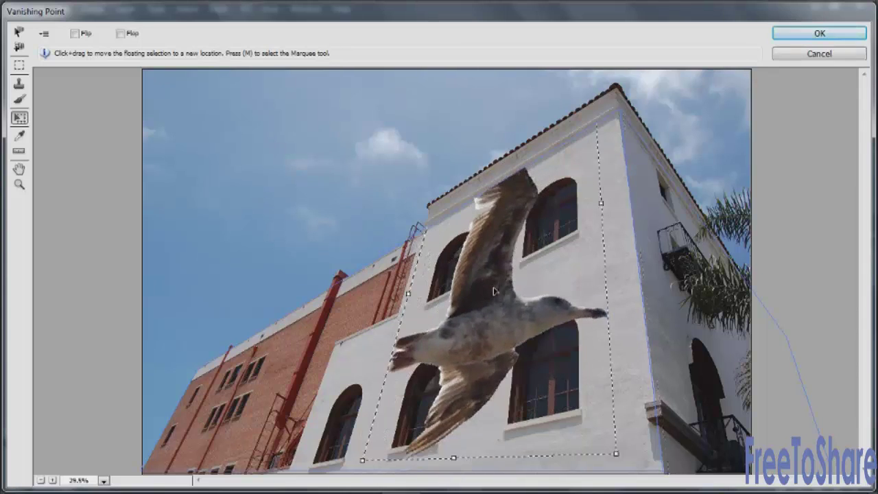
pyautogui.moveTo(609, 444); pyautogui.dragTo(493, 303)
# Fine-tune the seagull between the lower arched windows and apply it to the photo
pyautogui.moveTo(452, 244); pyautogui.dragTo(468, 271)
pyautogui.moveTo(494, 338); pyautogui.dragTo(484, 305)
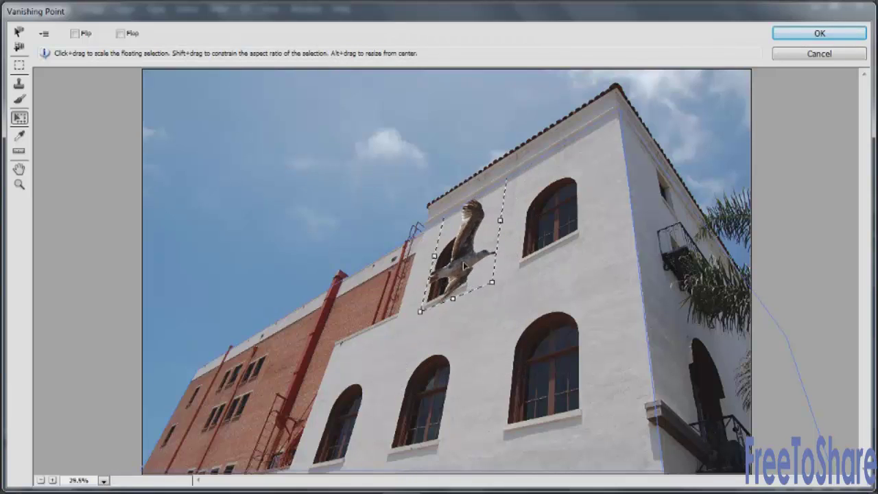
pyautogui.moveTo(464, 255); pyautogui.dragTo(469, 329)
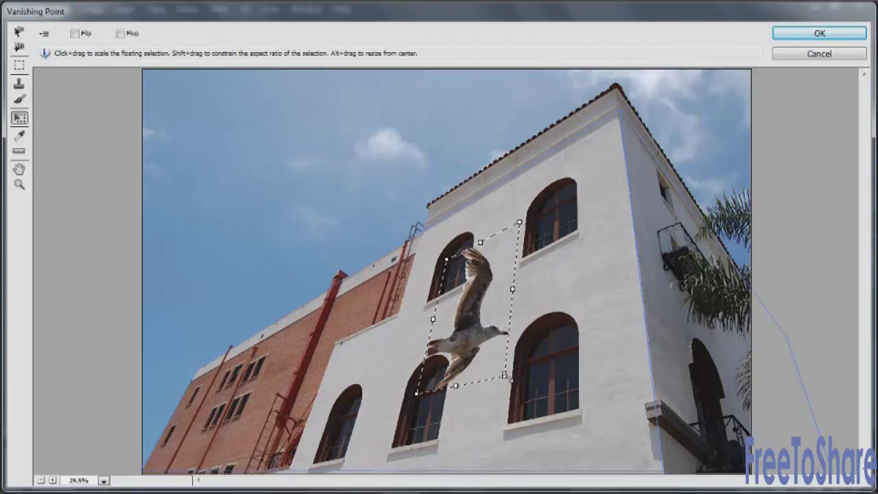
pyautogui.moveTo(505, 376)
pyautogui.mouseDown()
pyautogui.moveTo(477, 341)
pyautogui.moveTo(503, 378)
pyautogui.moveTo(498, 369)
pyautogui.mouseUp()
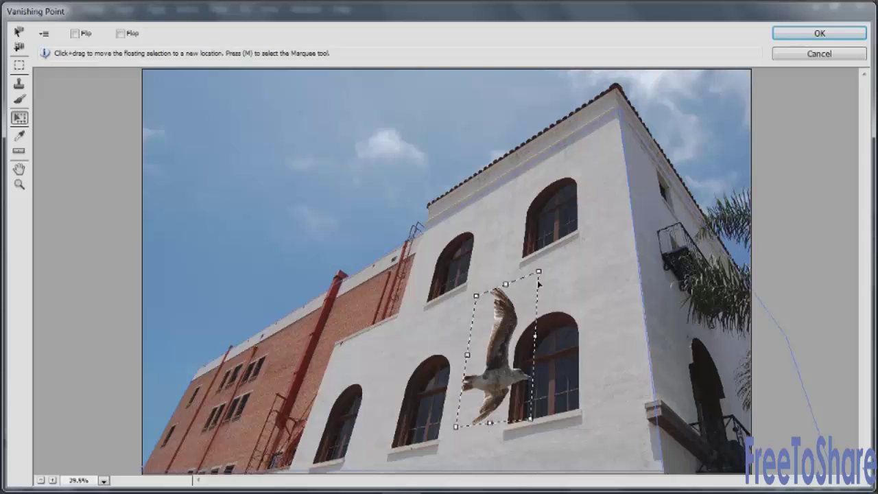
pyautogui.moveTo(540, 275)
pyautogui.mouseDown()
pyautogui.moveTo(518, 282)
pyautogui.moveTo(531, 278)
pyautogui.mouseUp()
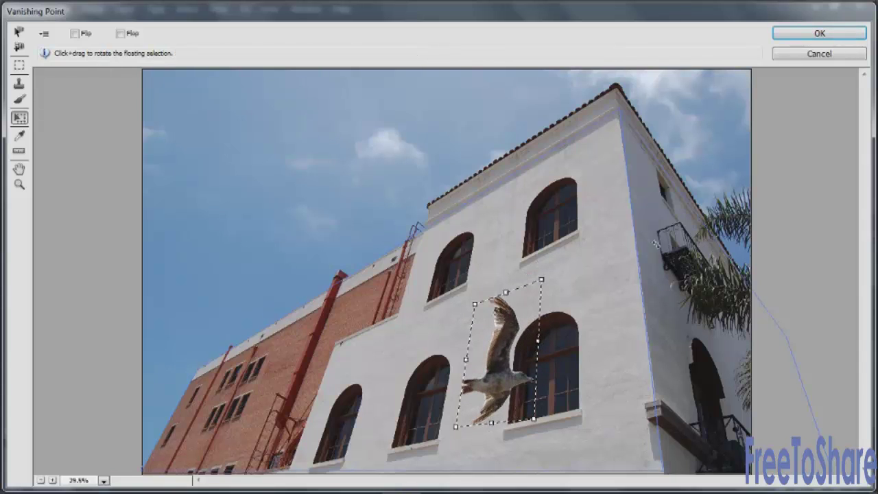
pyautogui.click(812, 40)
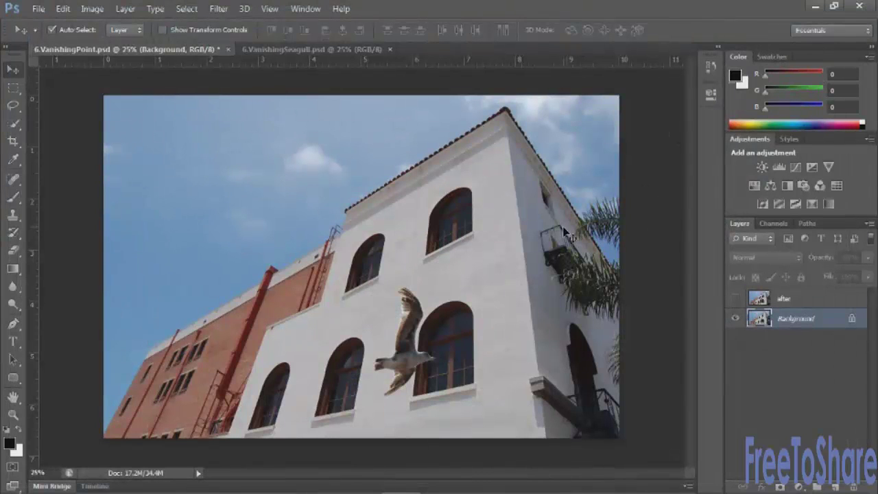